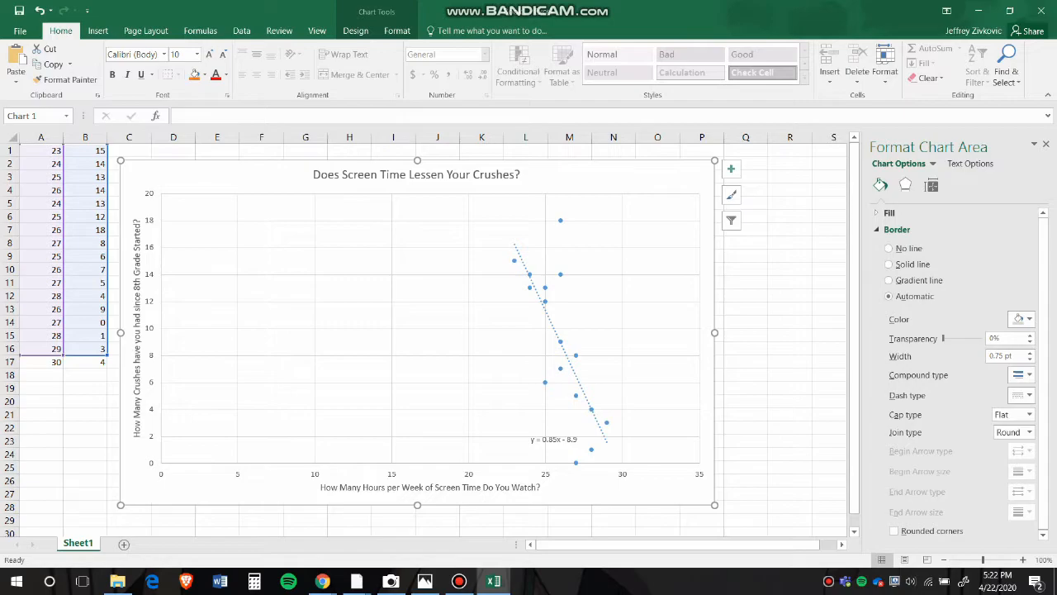
pyautogui.click(351, 330)
pyautogui.click(391, 314)
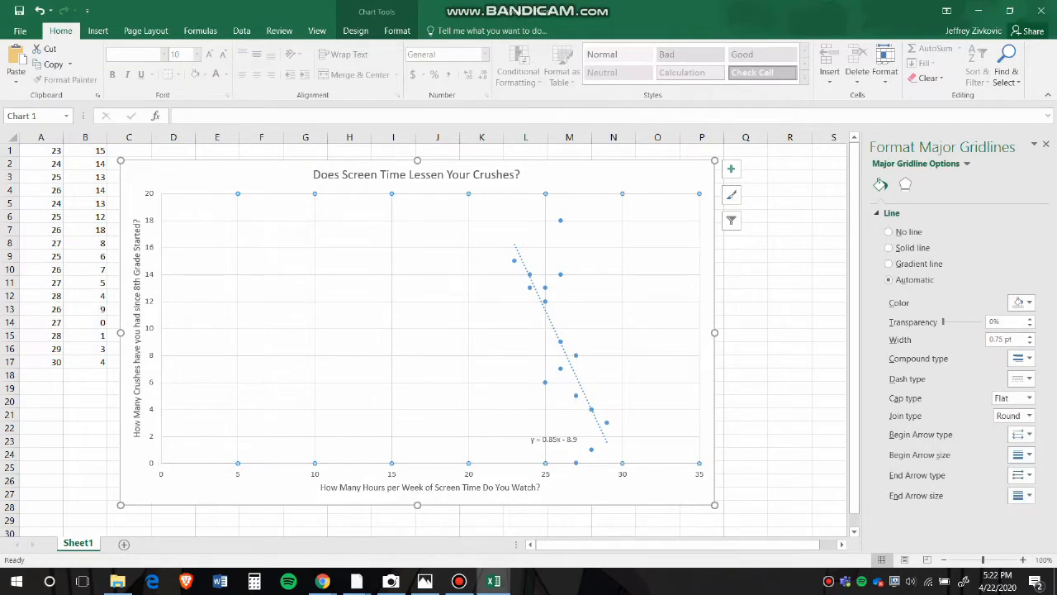
pyautogui.click(417, 175)
pyautogui.click(578, 175)
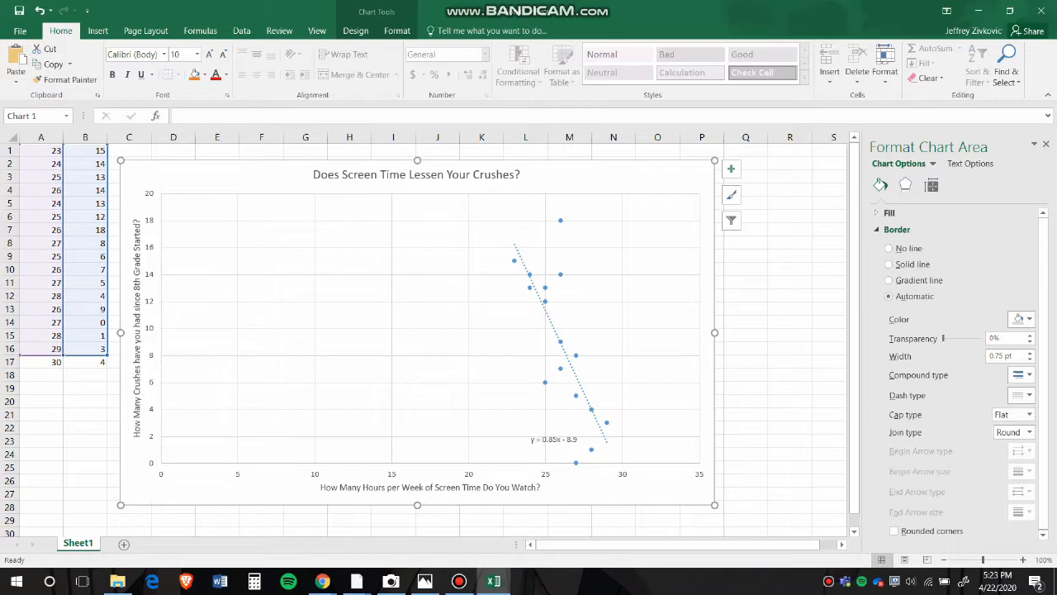
# Apply the default light-blue linear gradient fill to the scatter chart's plot area.
pyautogui.doubleClick(446, 289)
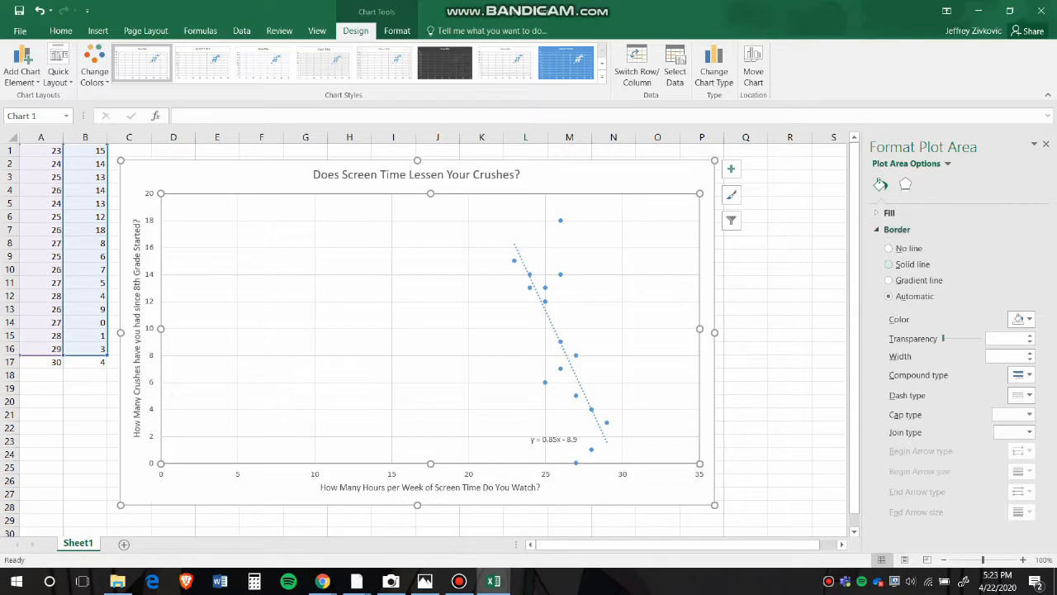
pyautogui.click(889, 212)
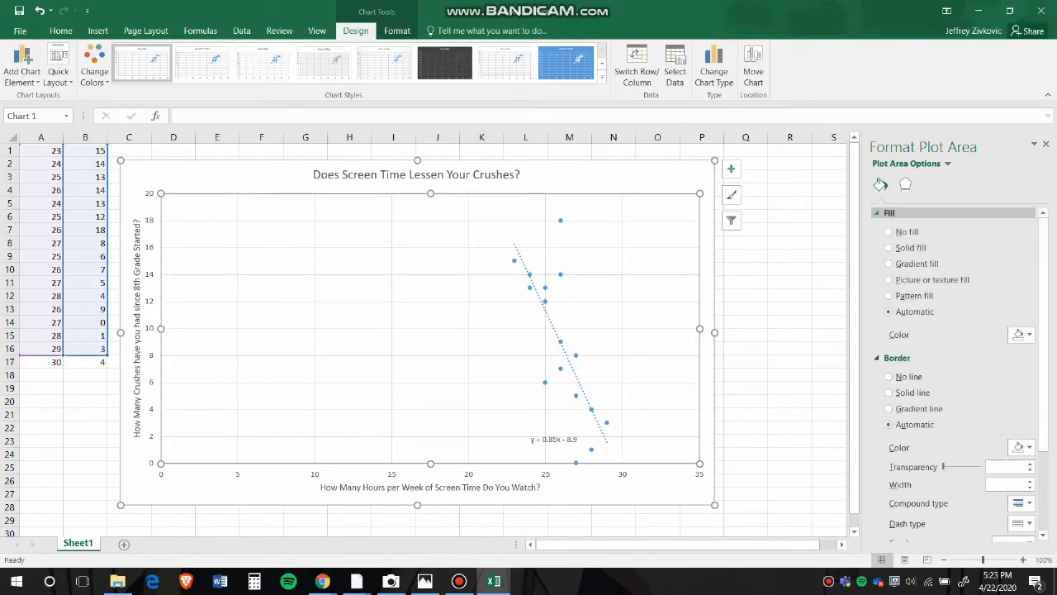
pyautogui.click(888, 263)
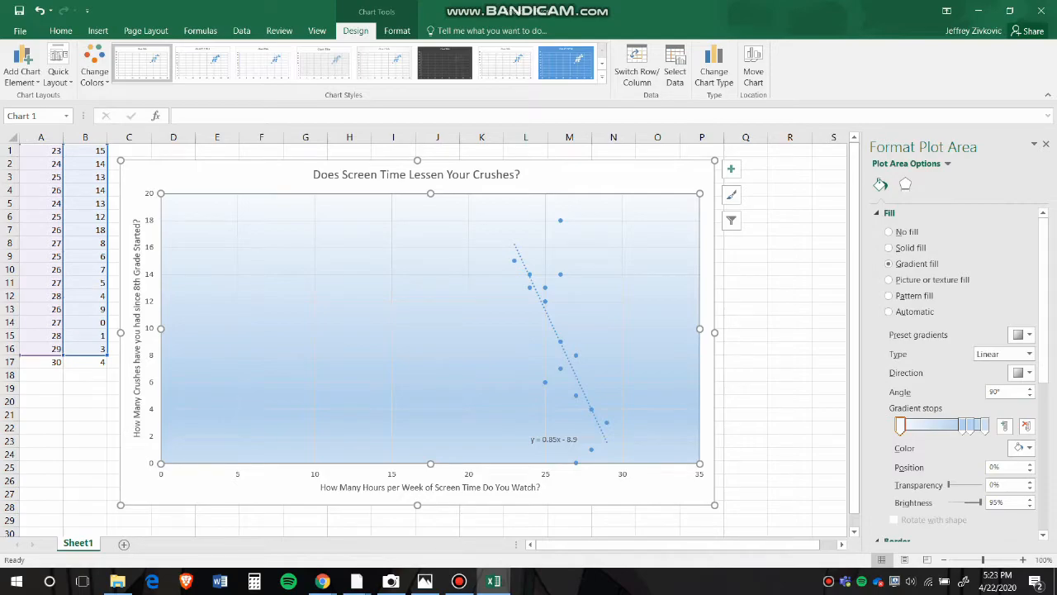
pyautogui.scroll(-1, 958, 376)
pyautogui.scroll(1, 958, 376)
pyautogui.scroll(-1, 958, 376)
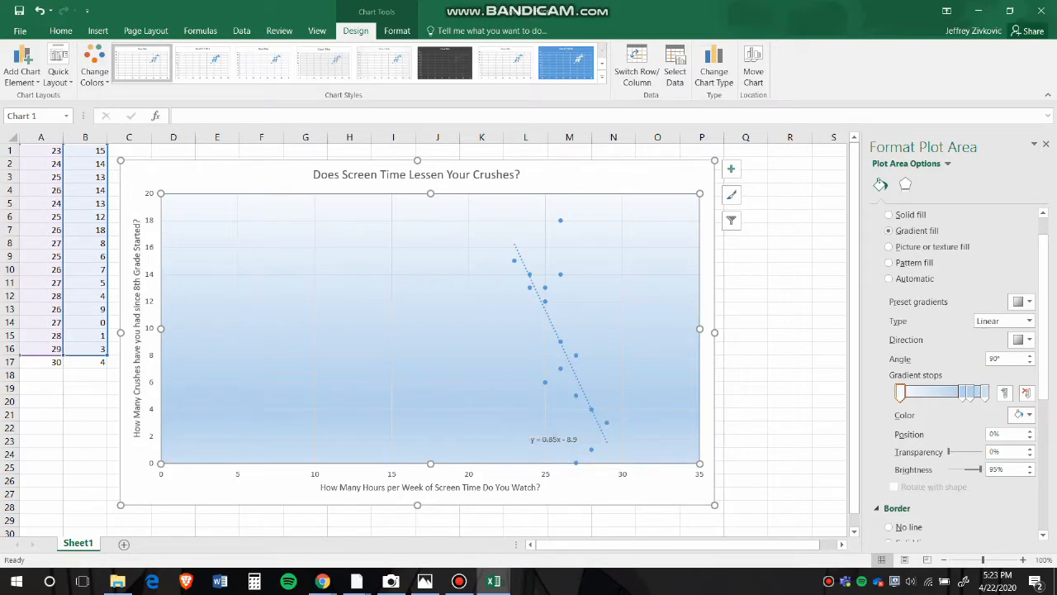
# Format the chart's horizontal major gridlines as solid black lines 1 pt wide.
pyautogui.click(628, 247)
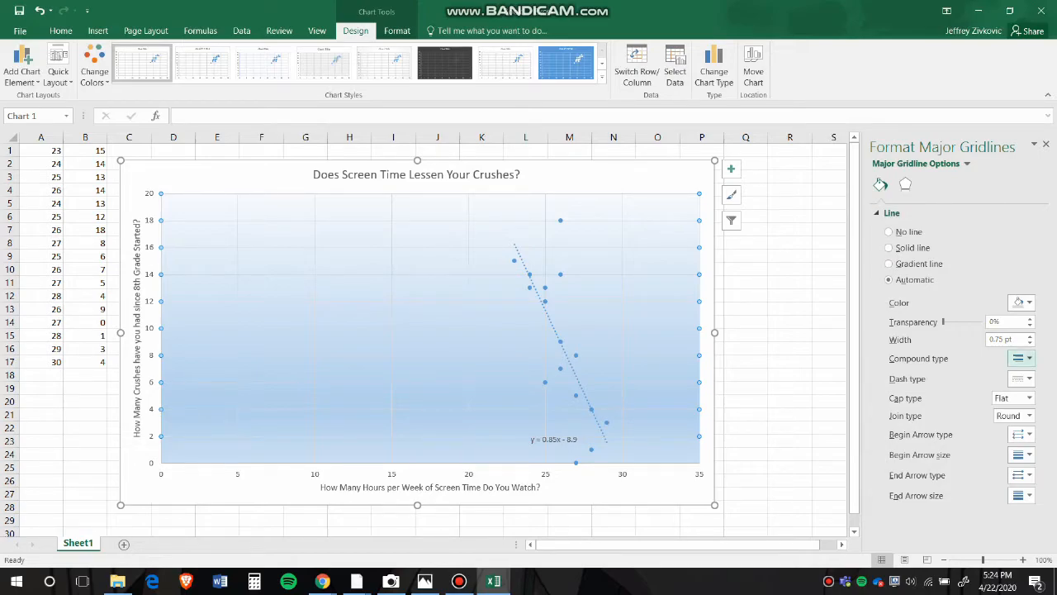
pyautogui.click(1030, 336)
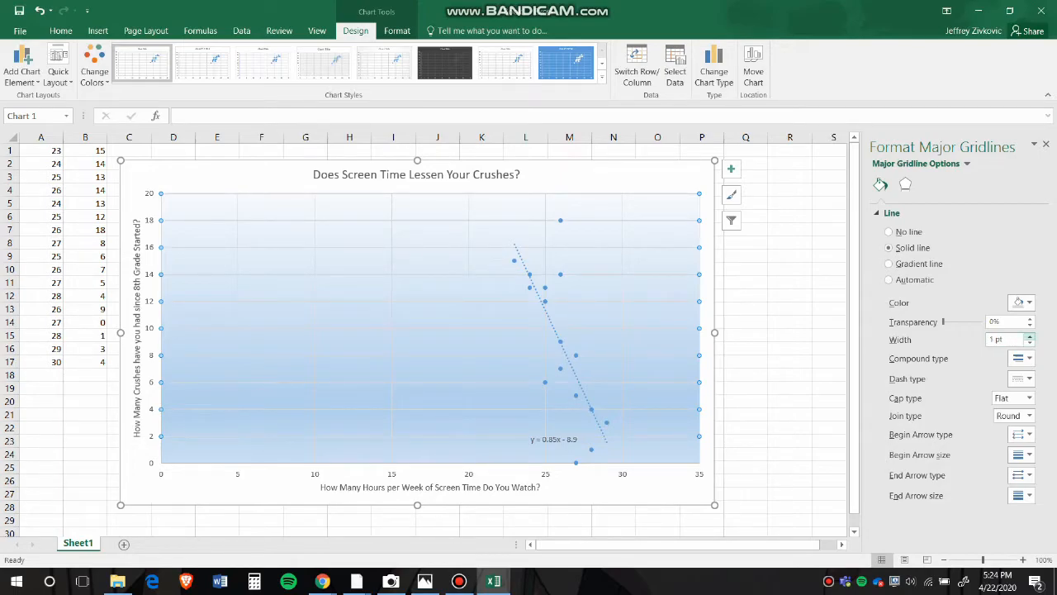
pyautogui.click(1022, 302)
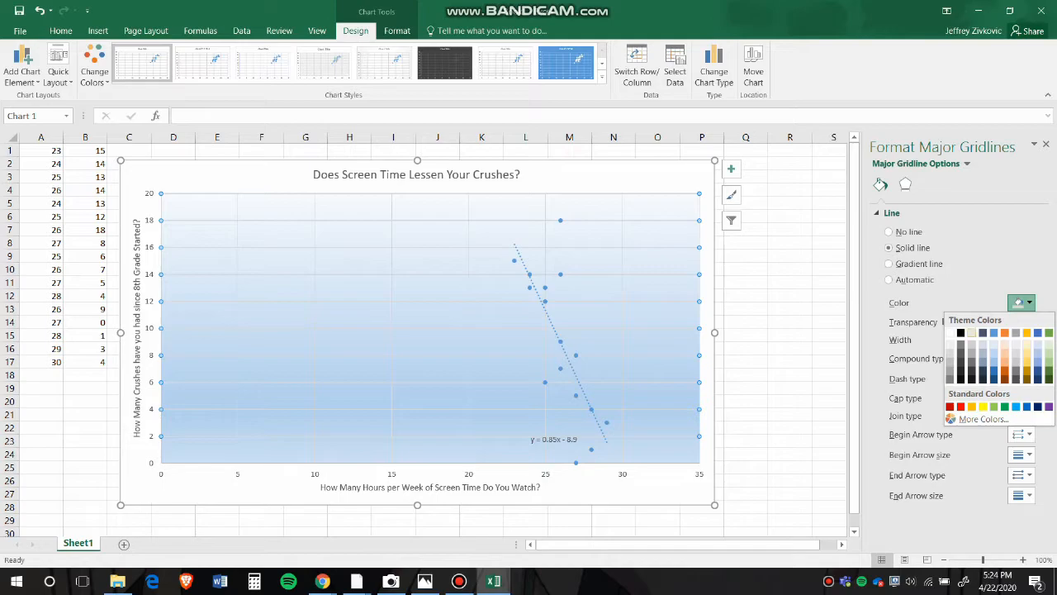
pyautogui.click(960, 333)
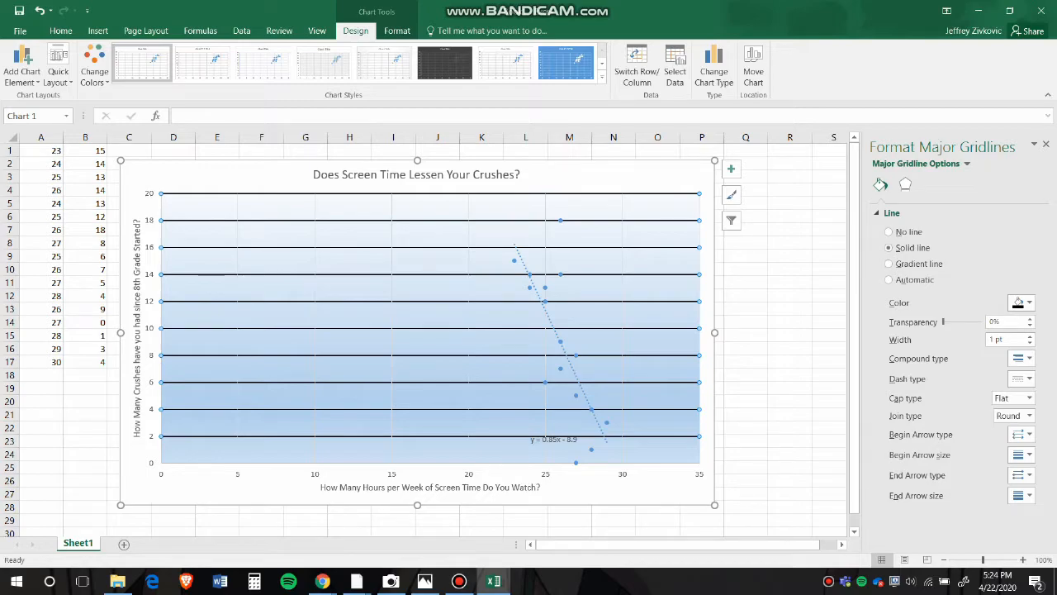
# Change the chart's vertical major gridlines to solid black.
pyautogui.click(622, 210)
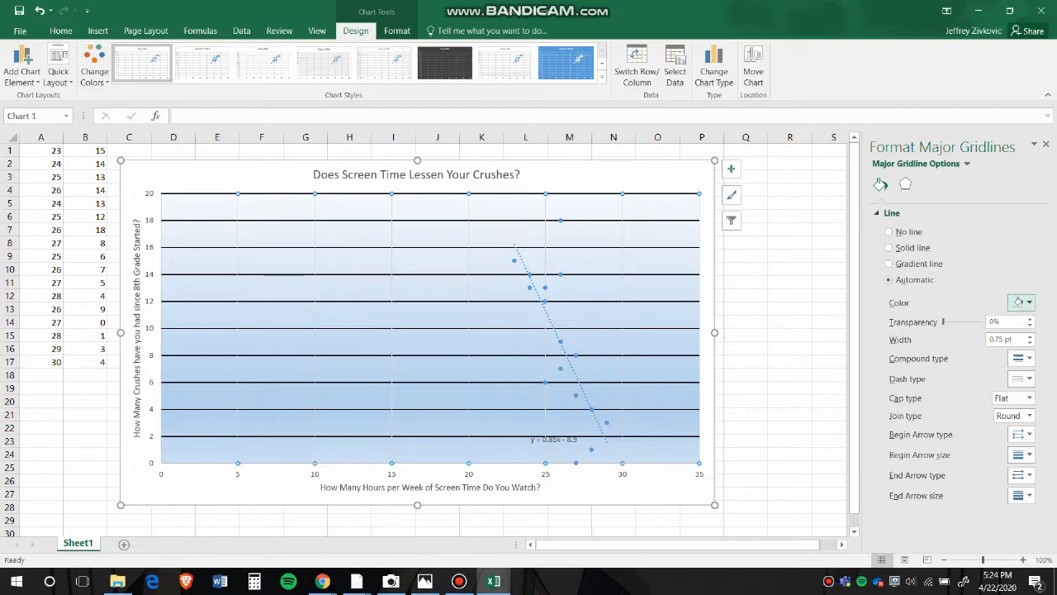
pyautogui.click(1021, 302)
pyautogui.click(962, 332)
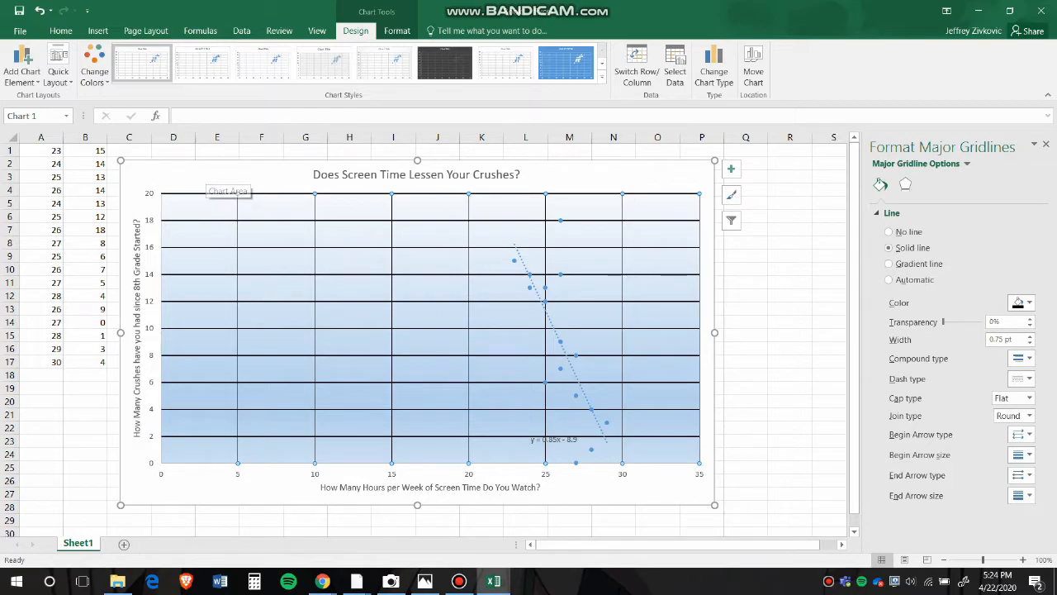
# Try a blue brick pattern fill on the chart area surrounding the plot.
pyautogui.click(659, 177)
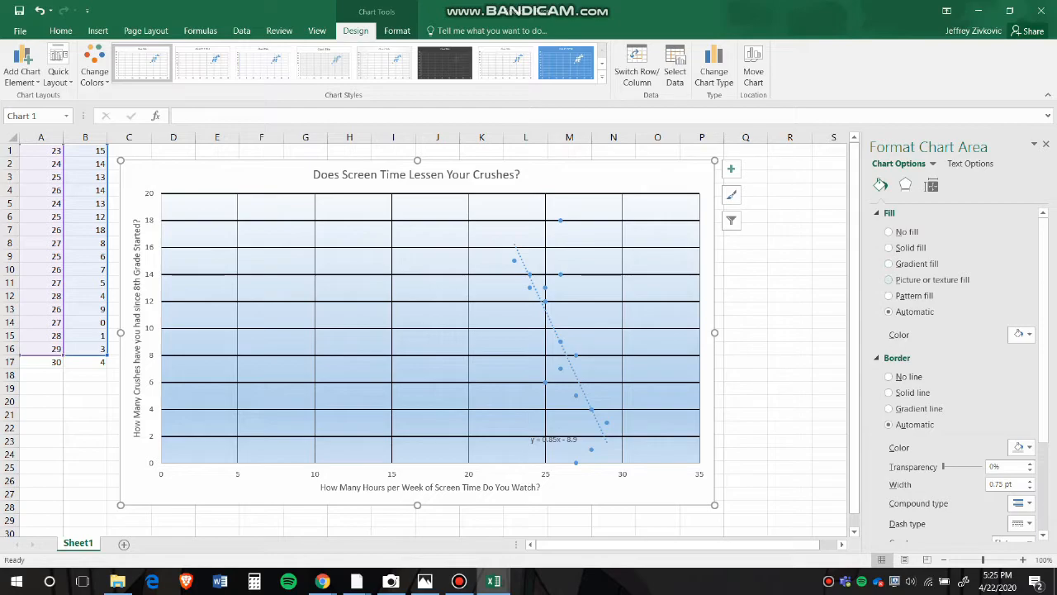
pyautogui.click(909, 295)
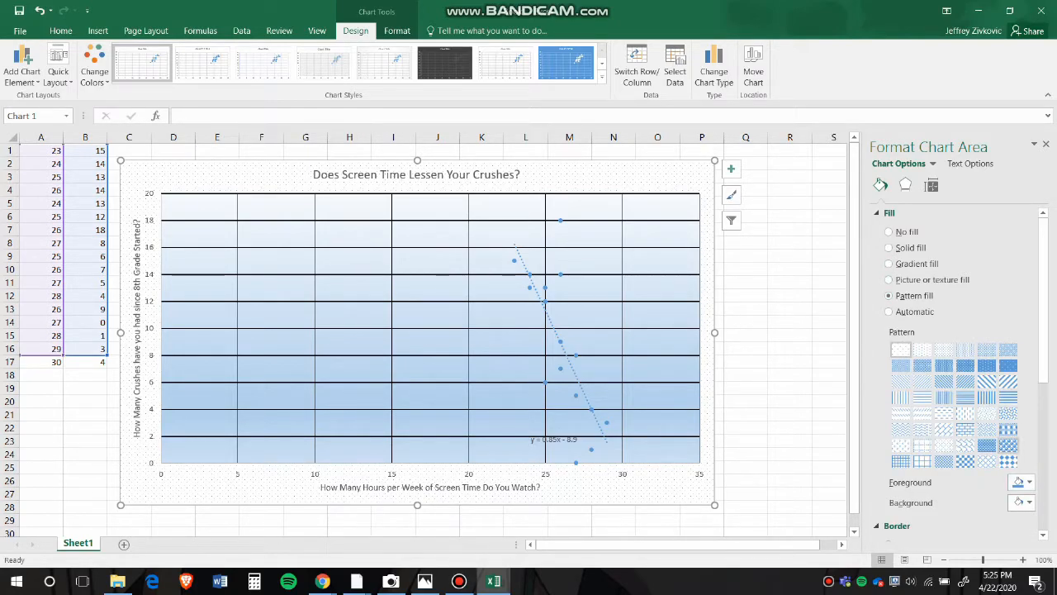
pyautogui.click(965, 429)
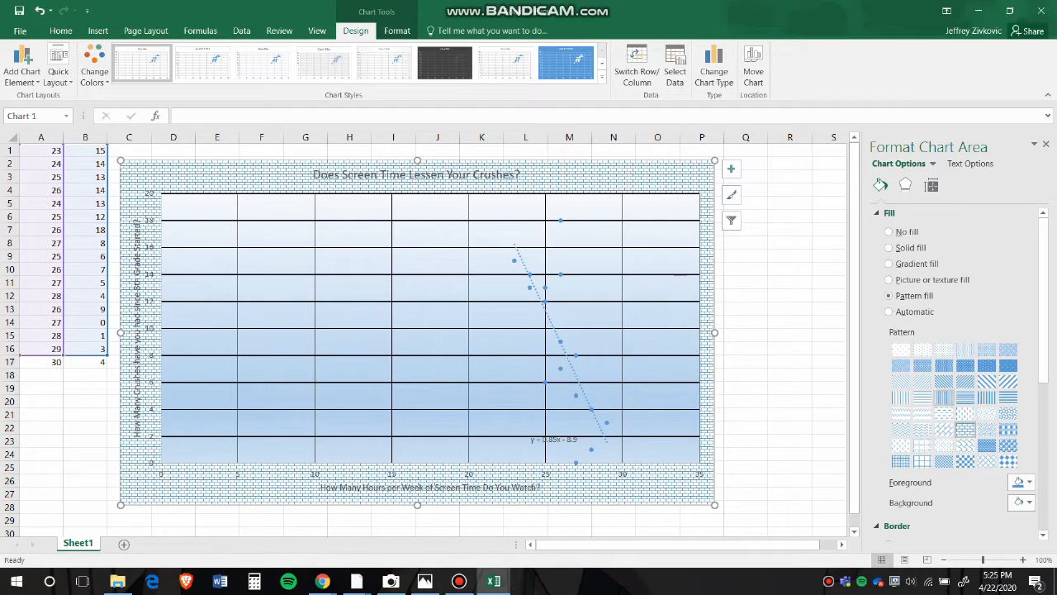
pyautogui.scroll(-3, 958, 371)
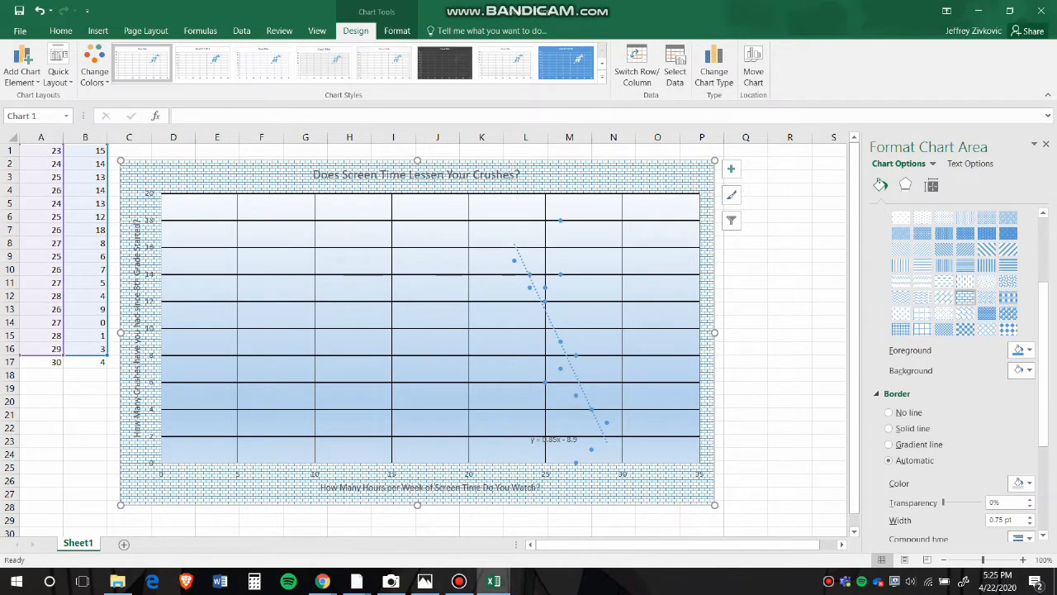
pyautogui.scroll(3, 949, 393)
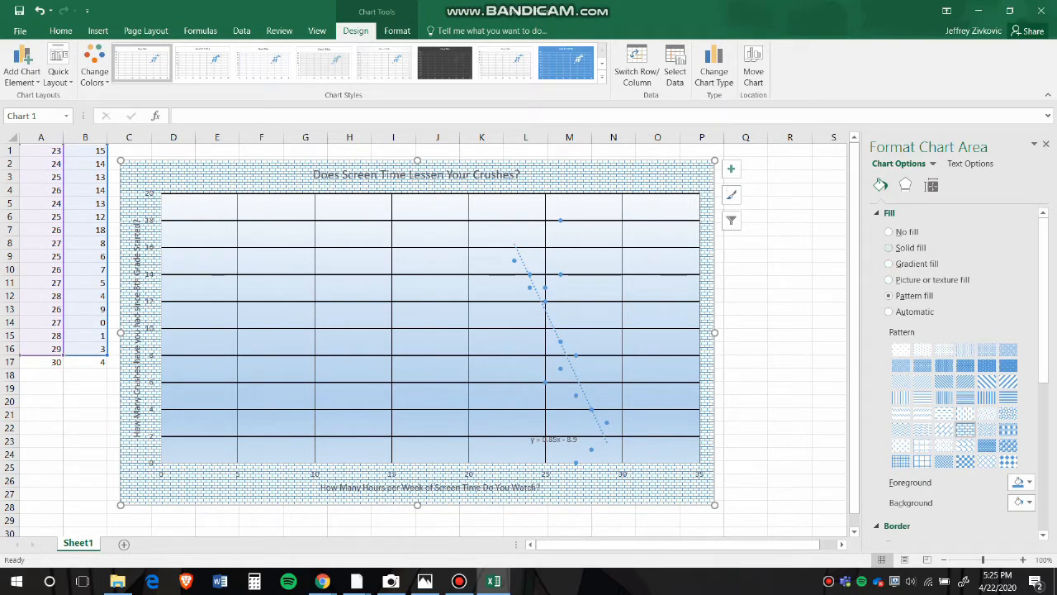
# Fill the chart area around the plot with solid blue.
pyautogui.click(889, 248)
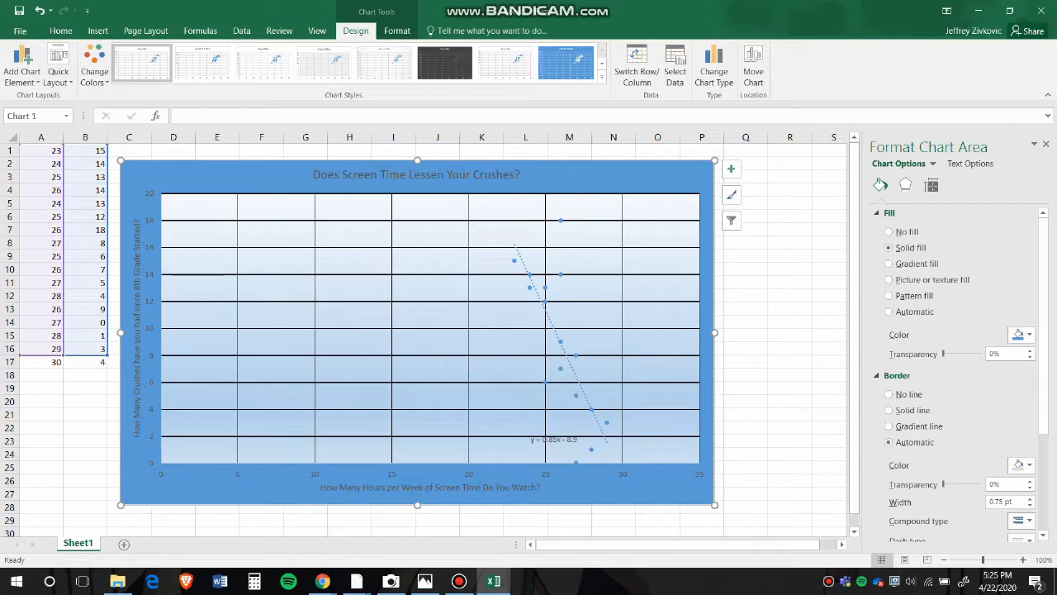
# Make the chart title text bold and enlarge its font by one size.
pyautogui.click(417, 174)
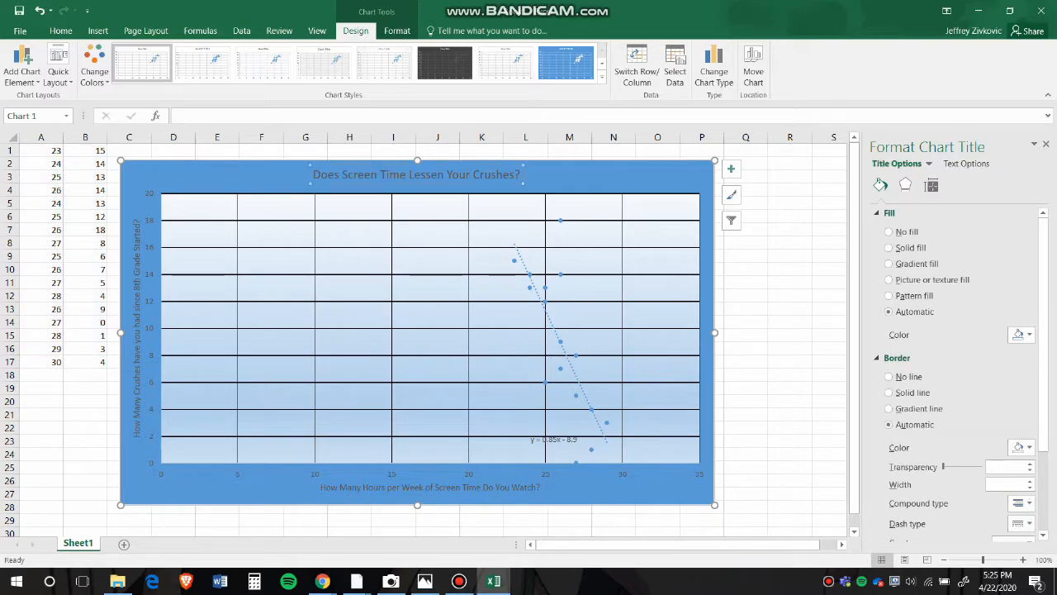
pyautogui.moveTo(522, 175); pyautogui.dragTo(312, 175)
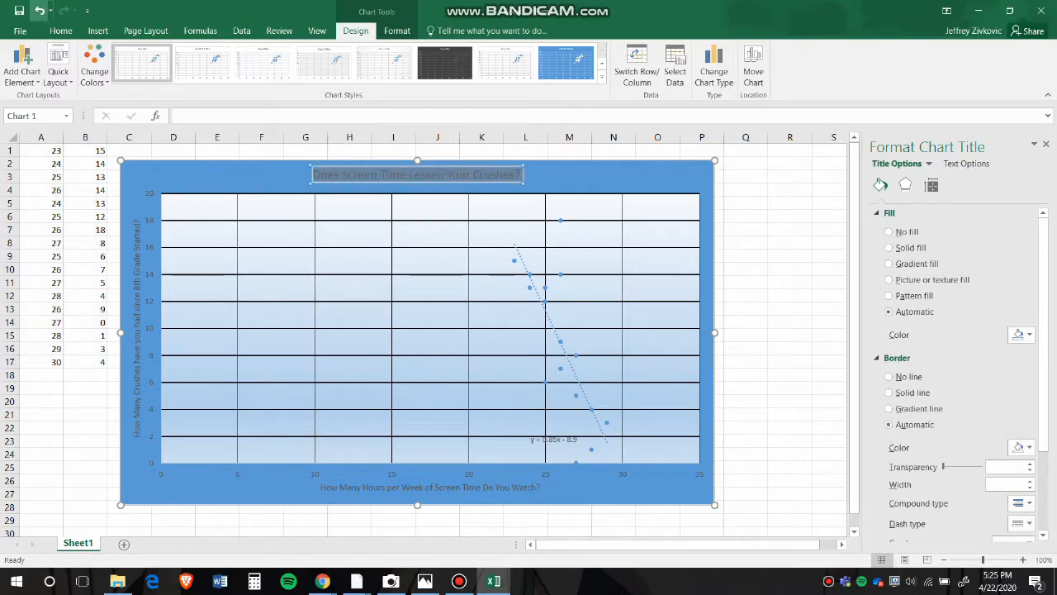
pyautogui.click(60, 31)
pyautogui.click(113, 74)
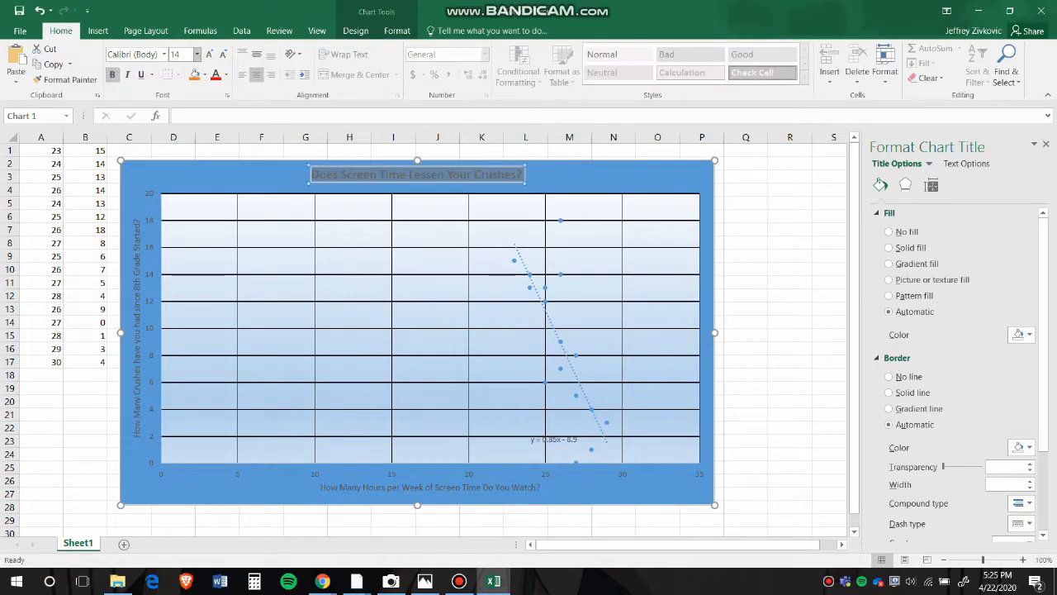
pyautogui.click(209, 54)
# Make the horizontal axis title bold and increase its font size to 10.5.
pyautogui.click(430, 487)
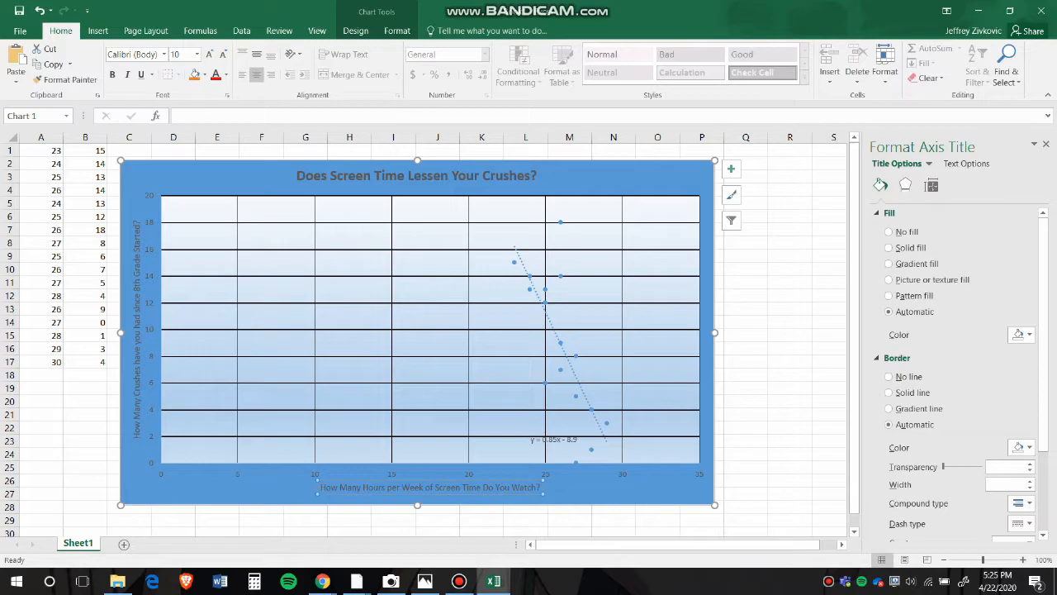
pyautogui.moveTo(540, 487); pyautogui.dragTo(319, 487)
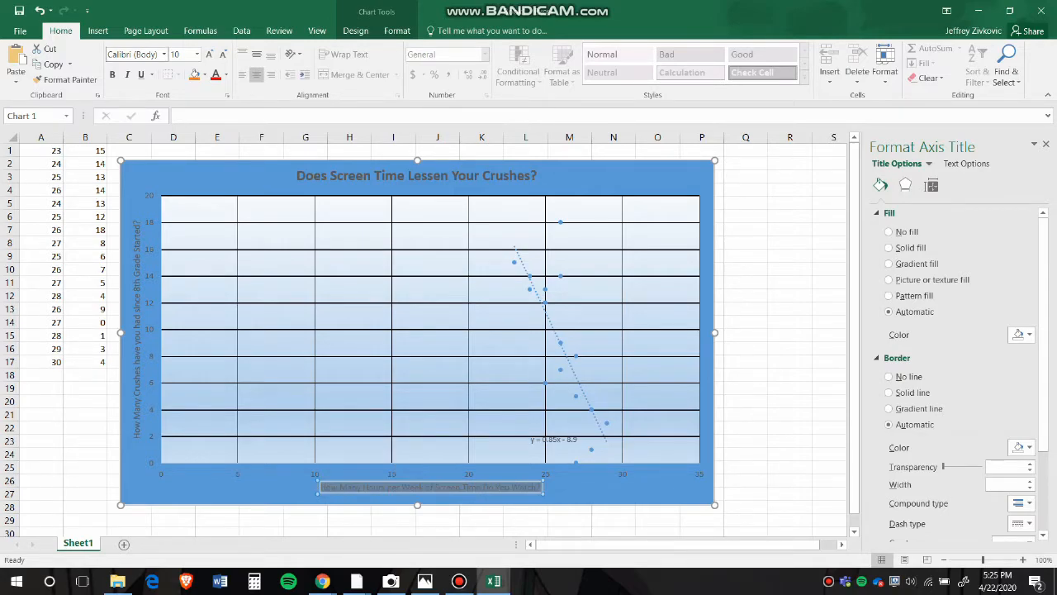
pyautogui.click(209, 54)
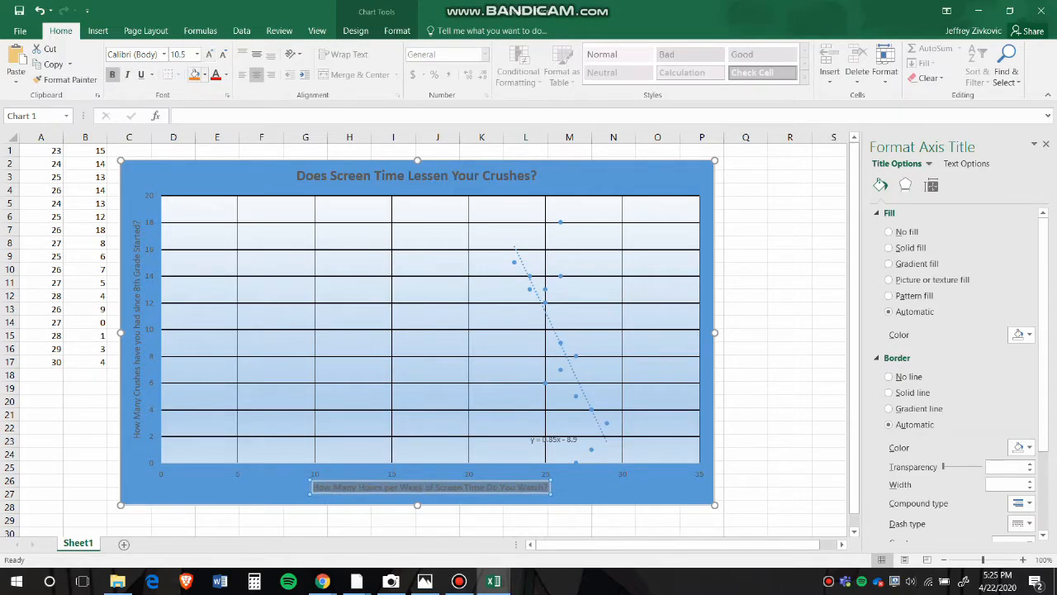
# Make the vertical axis title bold and increase its font size to 10.5.
pyautogui.click(137, 329)
pyautogui.moveTo(137, 439); pyautogui.dragTo(137, 218)
pyautogui.click(113, 74)
pyautogui.click(209, 54)
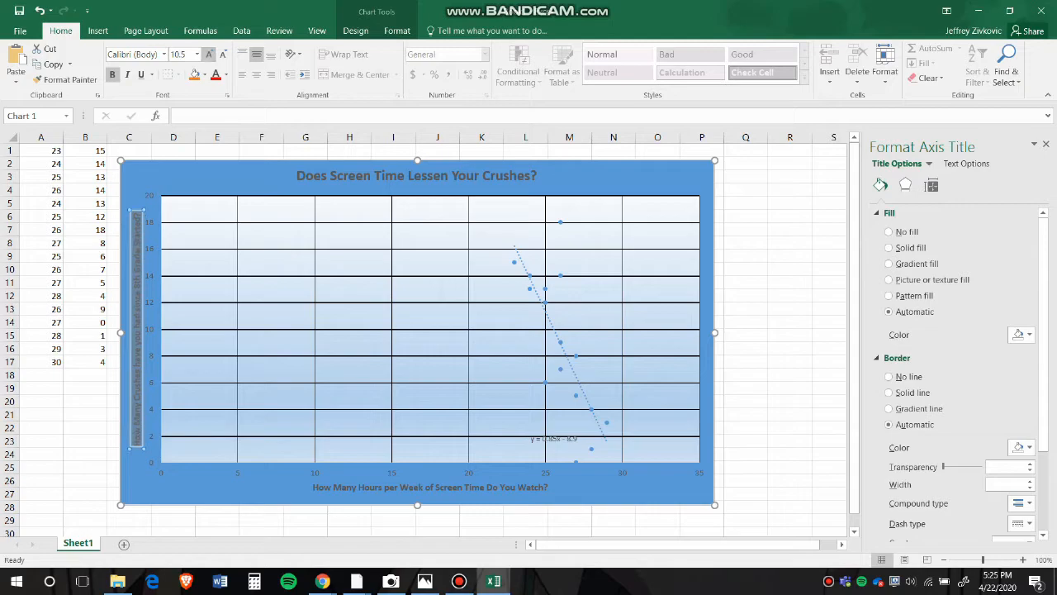
pyautogui.click(591, 179)
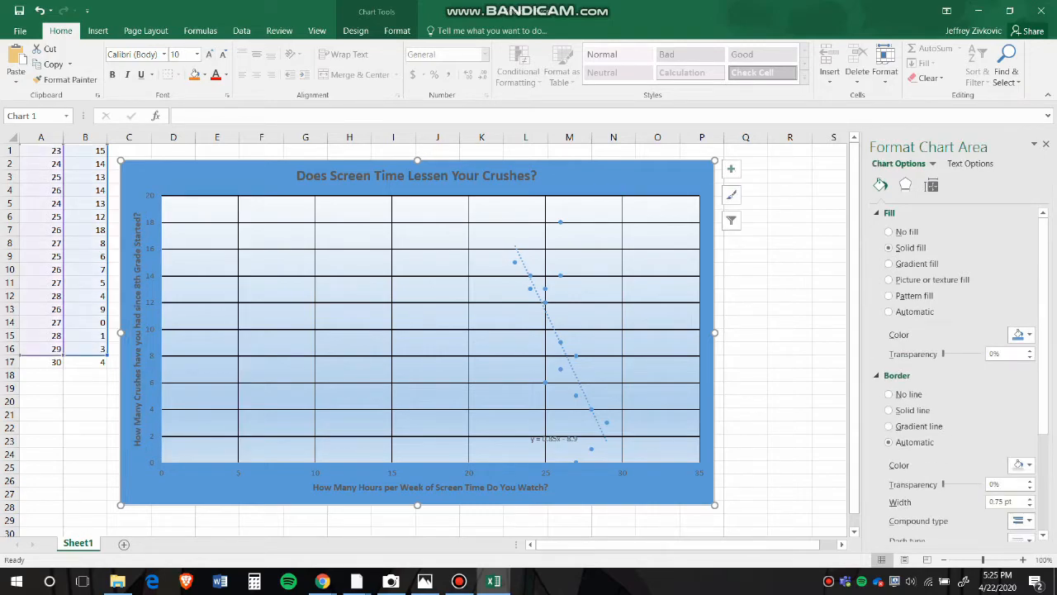
# Move the horizontal and vertical axis titles slightly outward, away from the axis numbers toward the chart's edges.
pyautogui.click(430, 488)
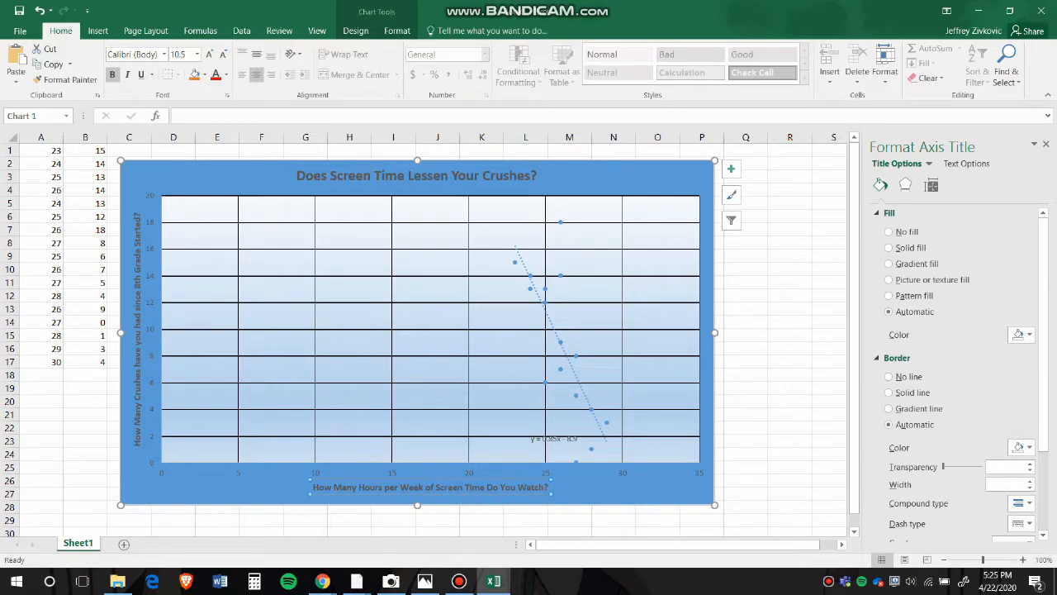
pyautogui.moveTo(430, 488); pyautogui.dragTo(429, 496)
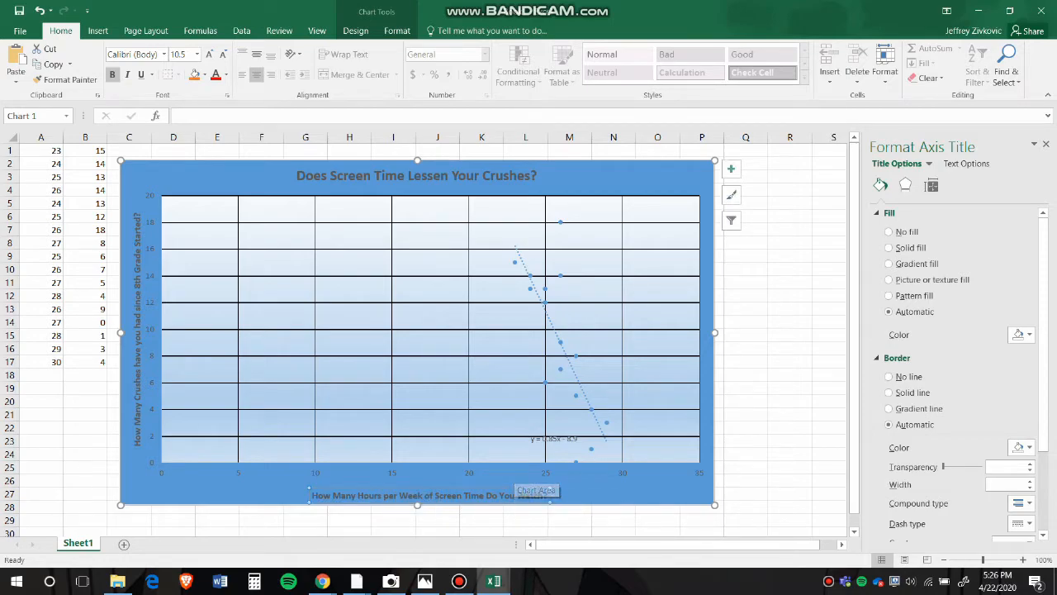
pyautogui.click(138, 282)
pyautogui.moveTo(137, 330); pyautogui.dragTo(130, 330)
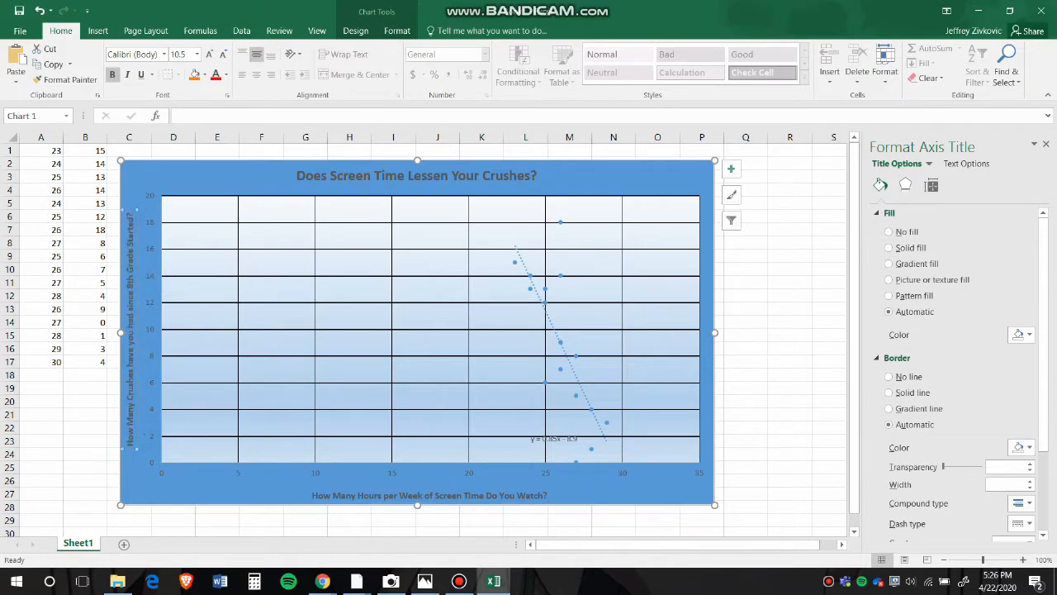
pyautogui.click(217, 183)
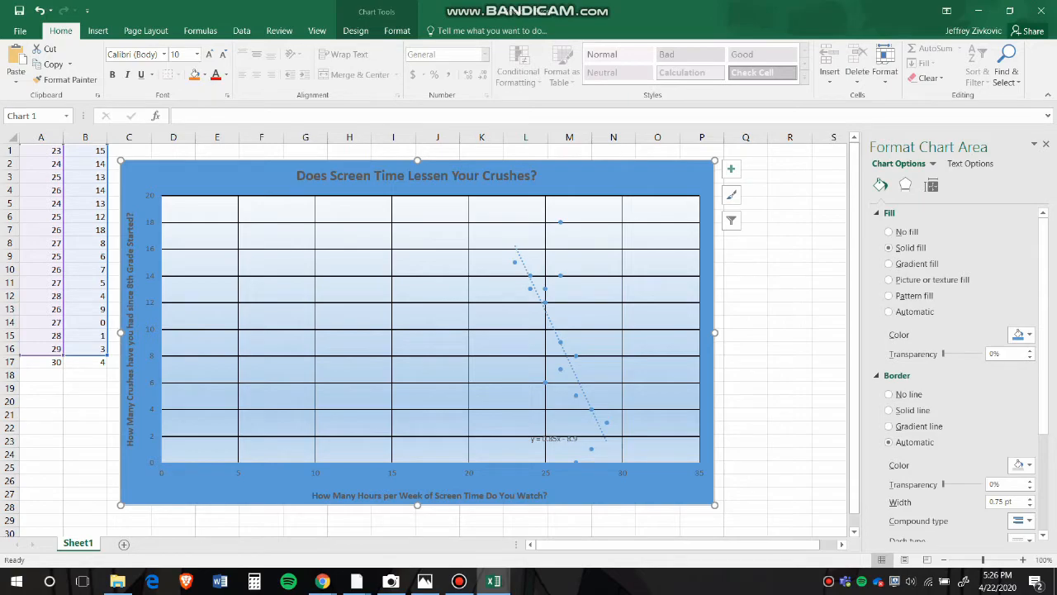
pyautogui.click(561, 369)
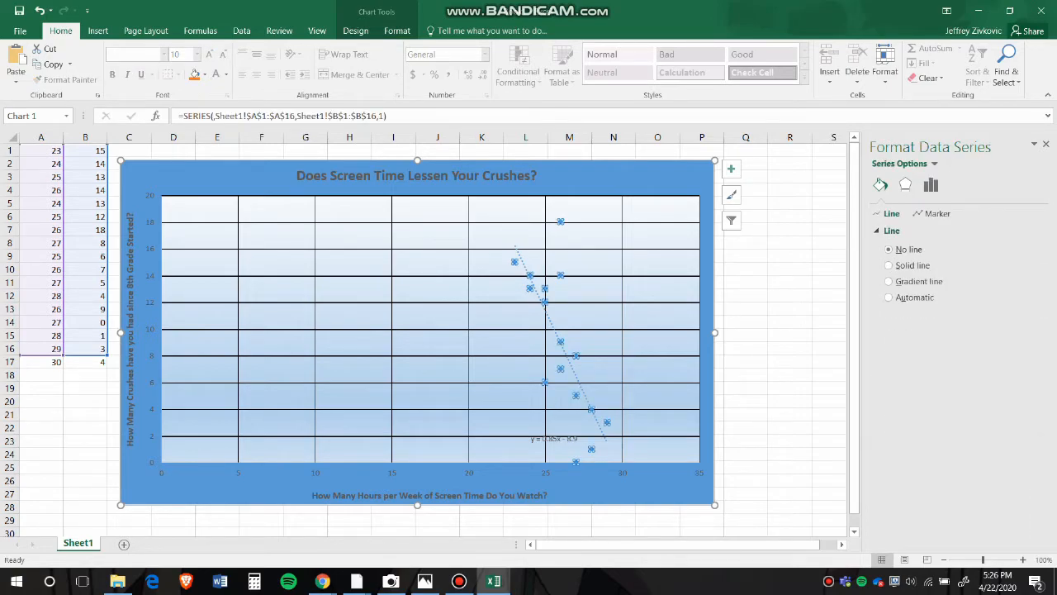
pyautogui.click(615, 188)
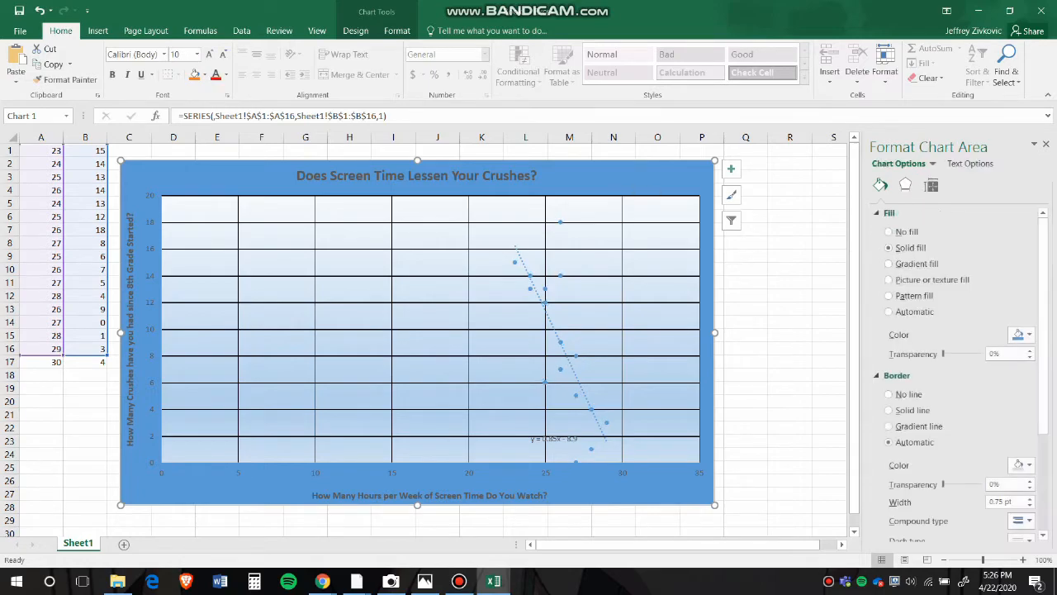